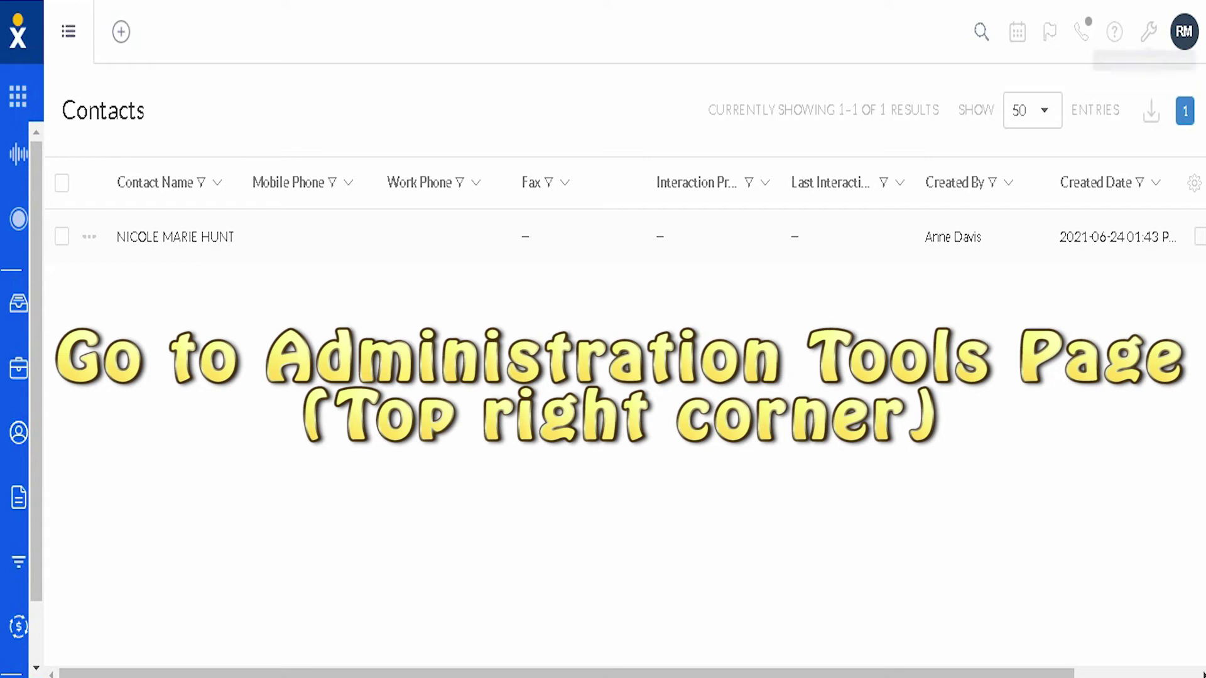
- Open Administration Tools and bring the Users, Teams, Roles and Data Import cards into view
left_click(1149, 32)
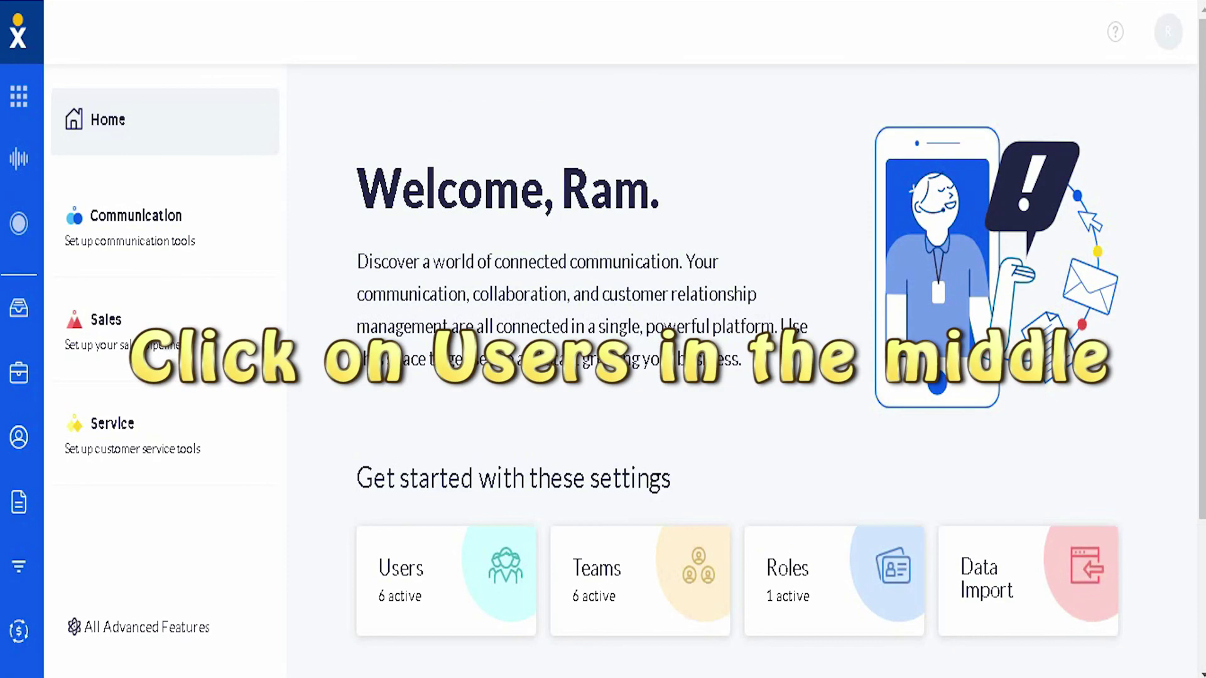
scroll(741, 352, "down", 2)
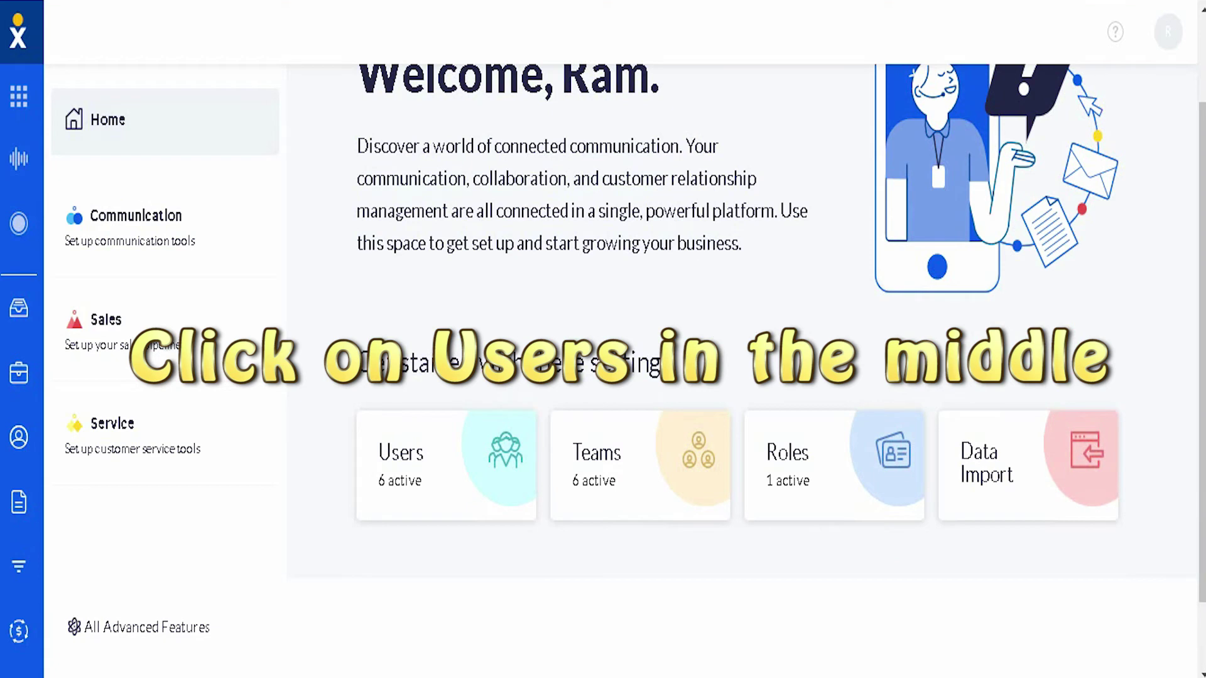
- Go from the Users card to the Voice administration settings under Communication
left_click(409, 471)
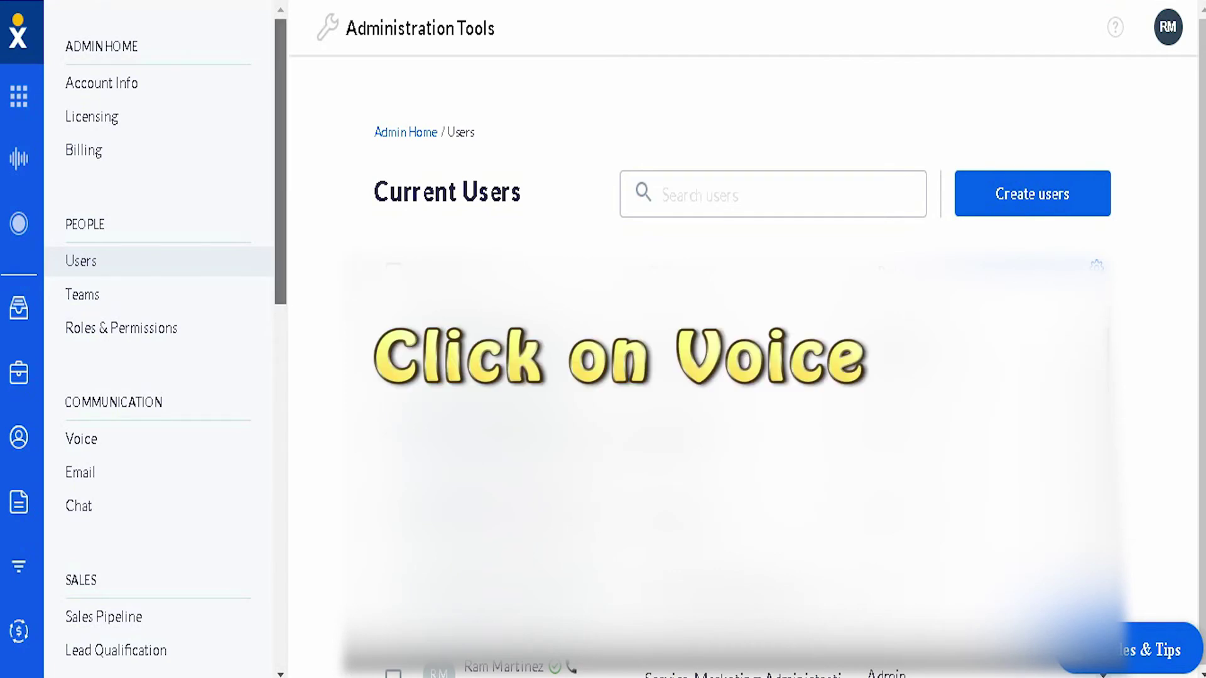
scroll(157, 339, "down", 2)
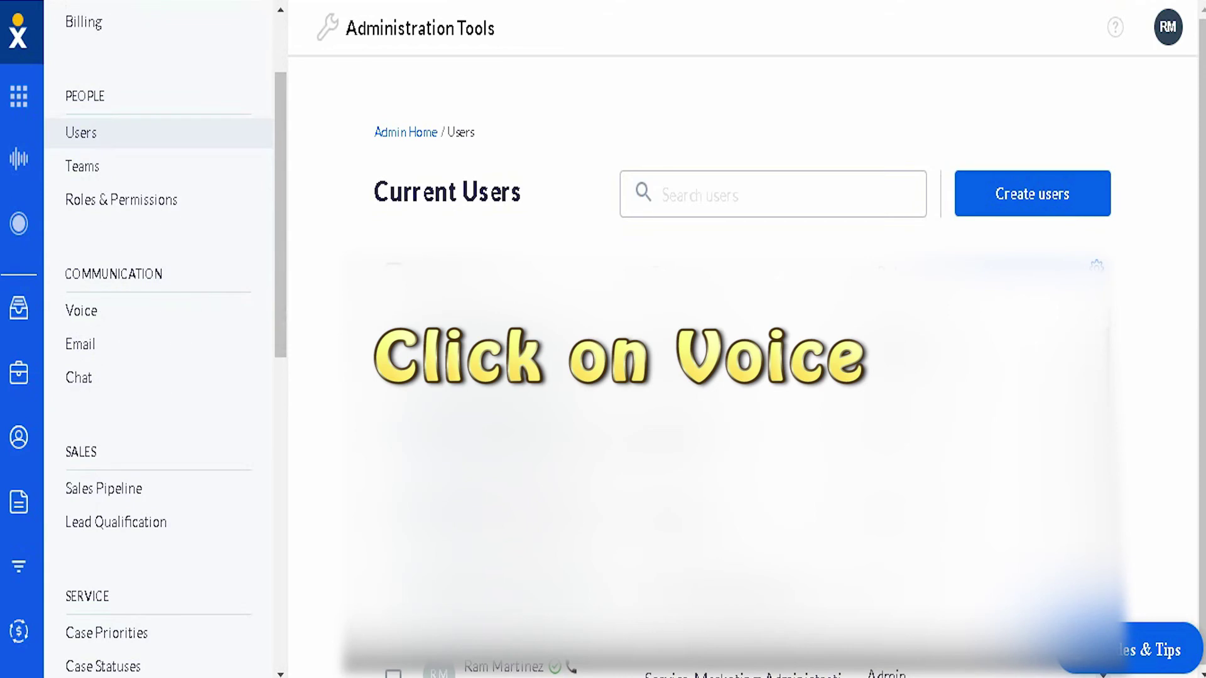
left_click(81, 310)
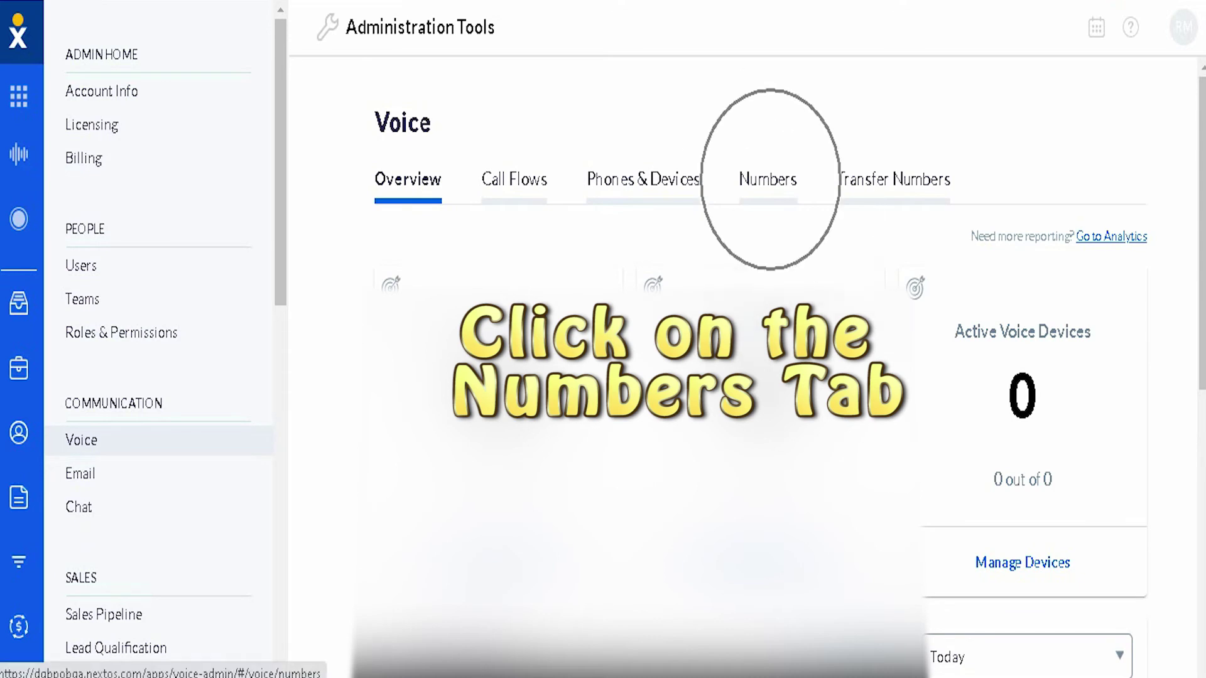
- Enable SMS on the second active number from its Actions menu and confirm
left_click(767, 180)
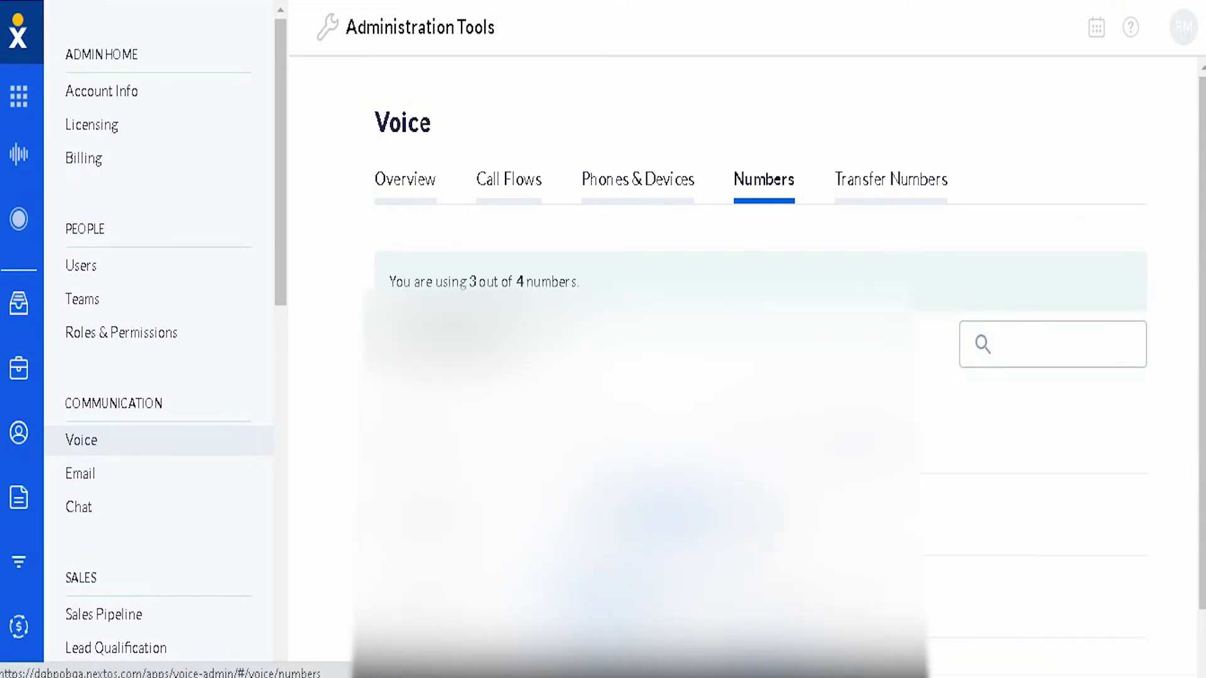
scroll(760, 377, "down", 2)
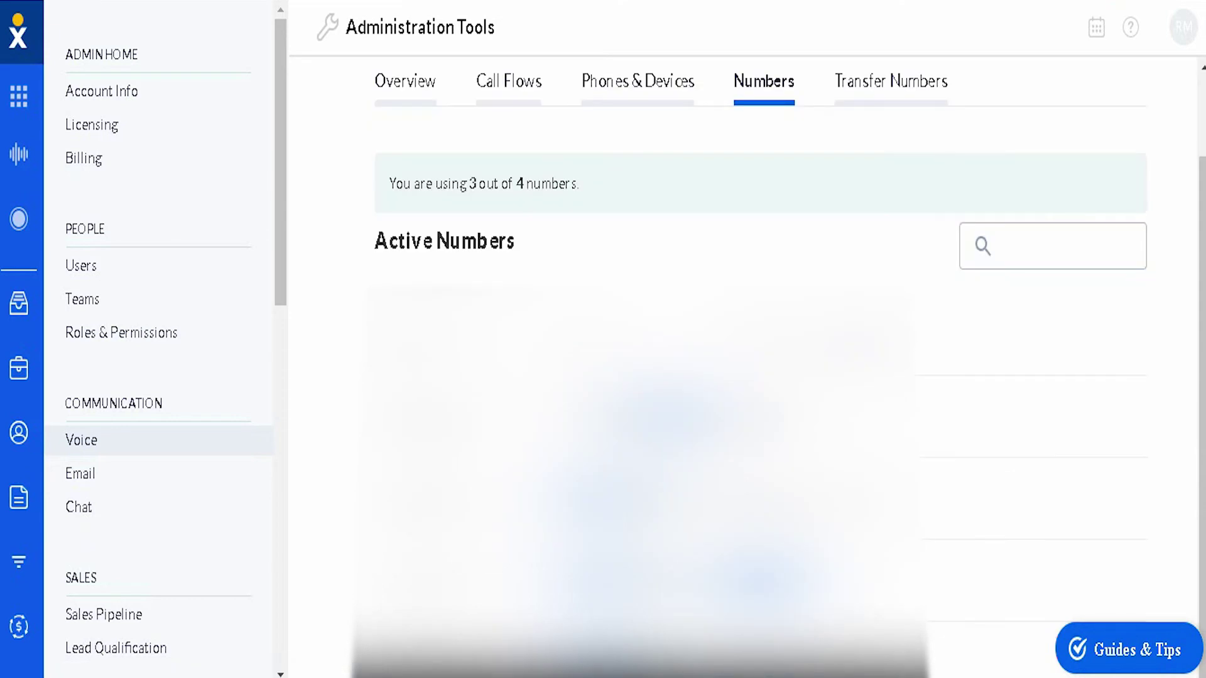
mouse_move(691, 498)
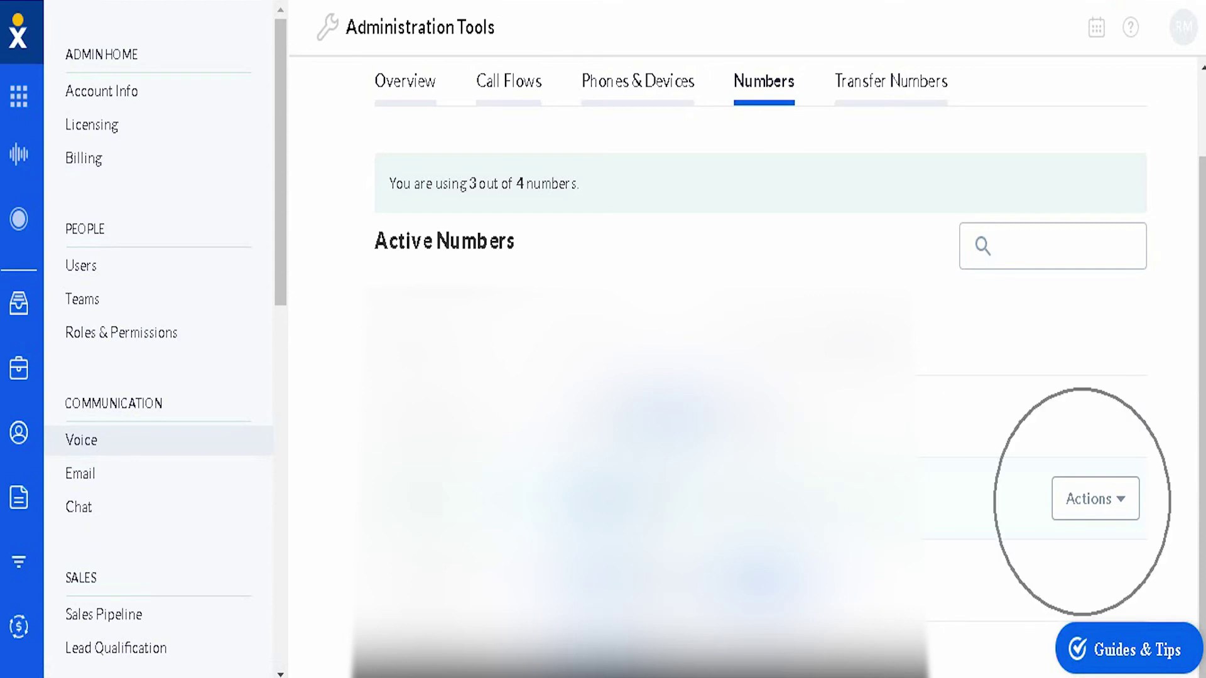
left_click(1095, 498)
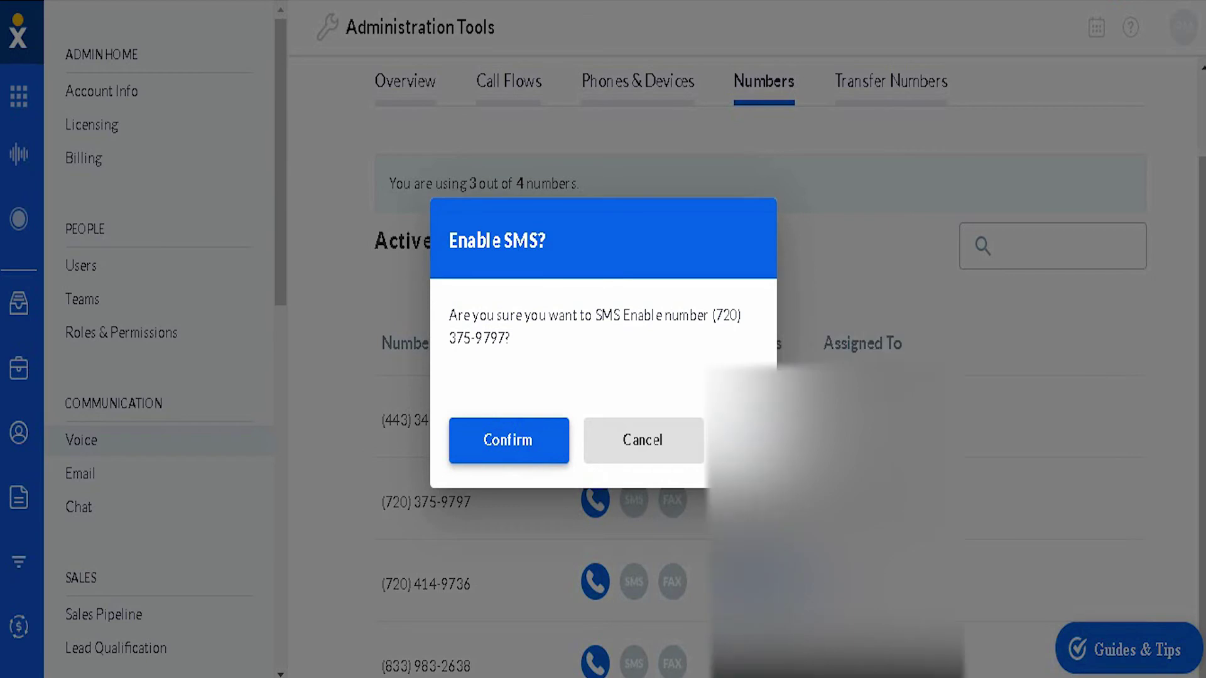
key("Return")
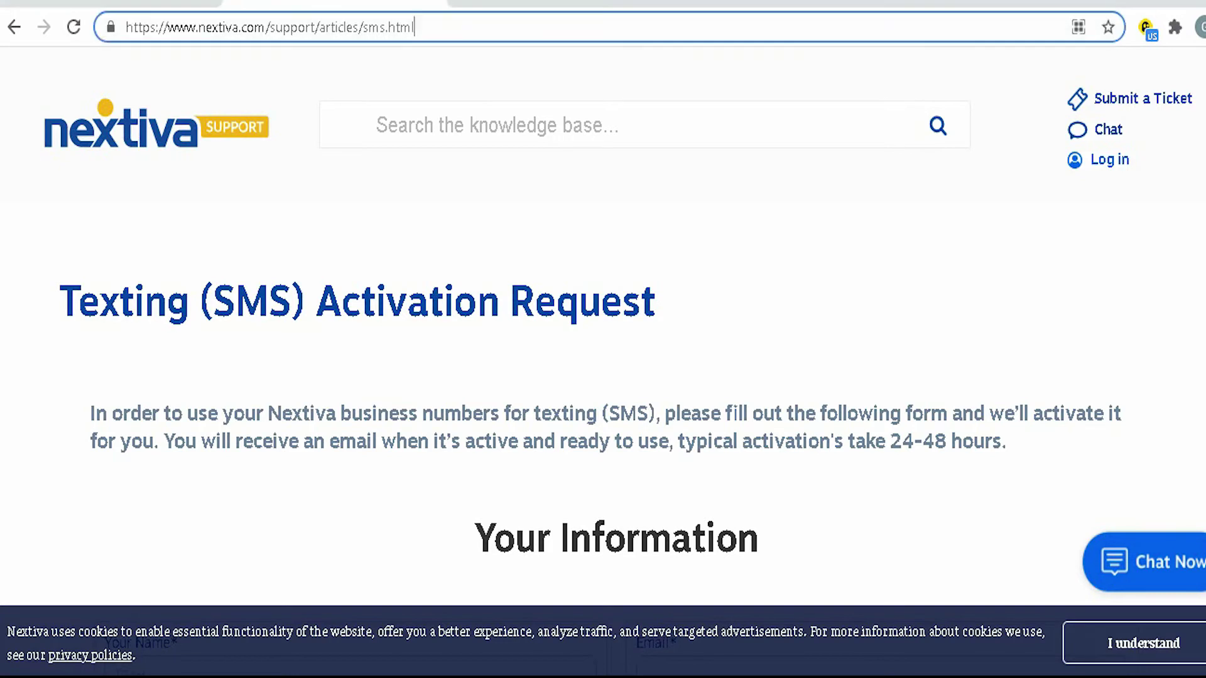
- Load the SMS activation request page and enter the requester's first and last name
key("ctrl+shift+Left")
key("ctrl+shift+Left")
key("ctrl+shift+Left")
key("ctrl+shift+Left")
key("ctrl+shift+Left")
key("ctrl+shift+Left")
key("ctrl+shift+Left")
key("ctrl+shift+Left")
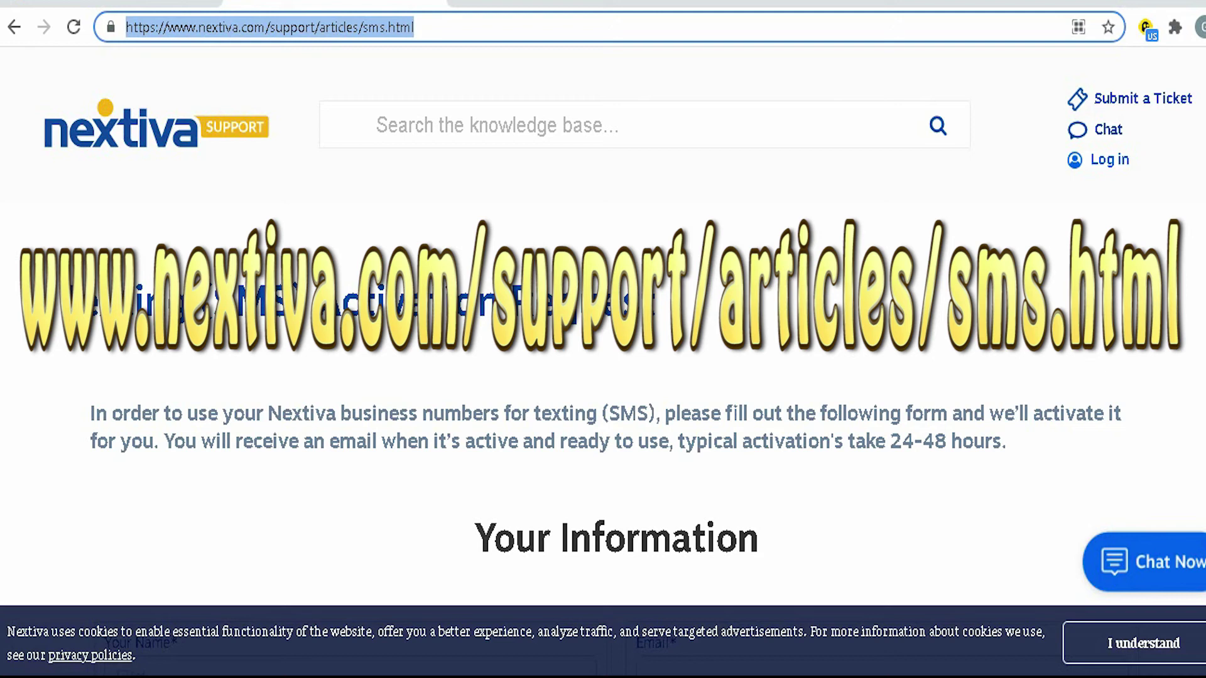
scroll(603, 340, "down", 7)
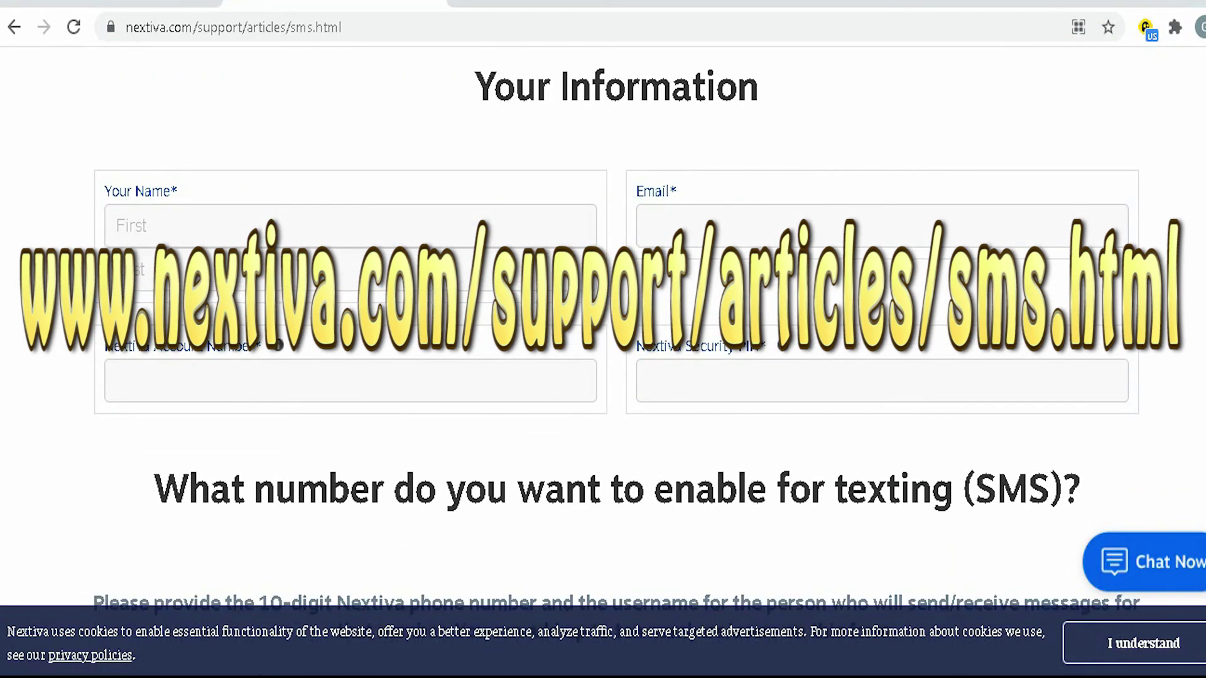
left_click(126, 225)
key("Tab")
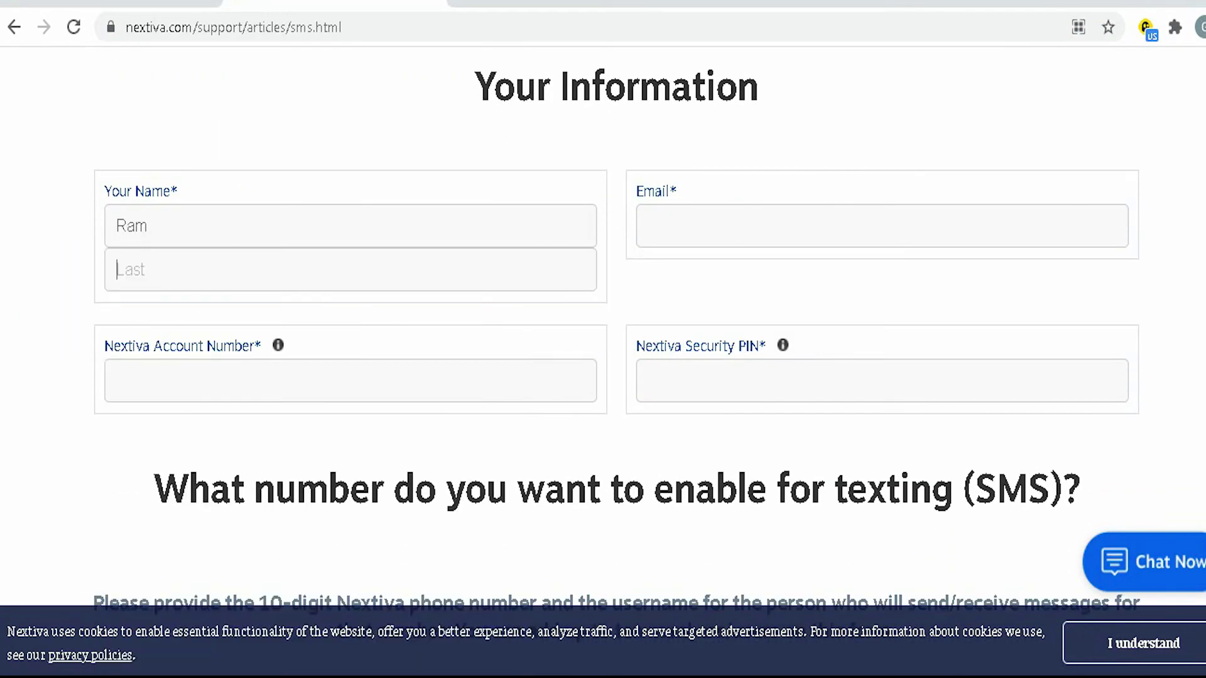
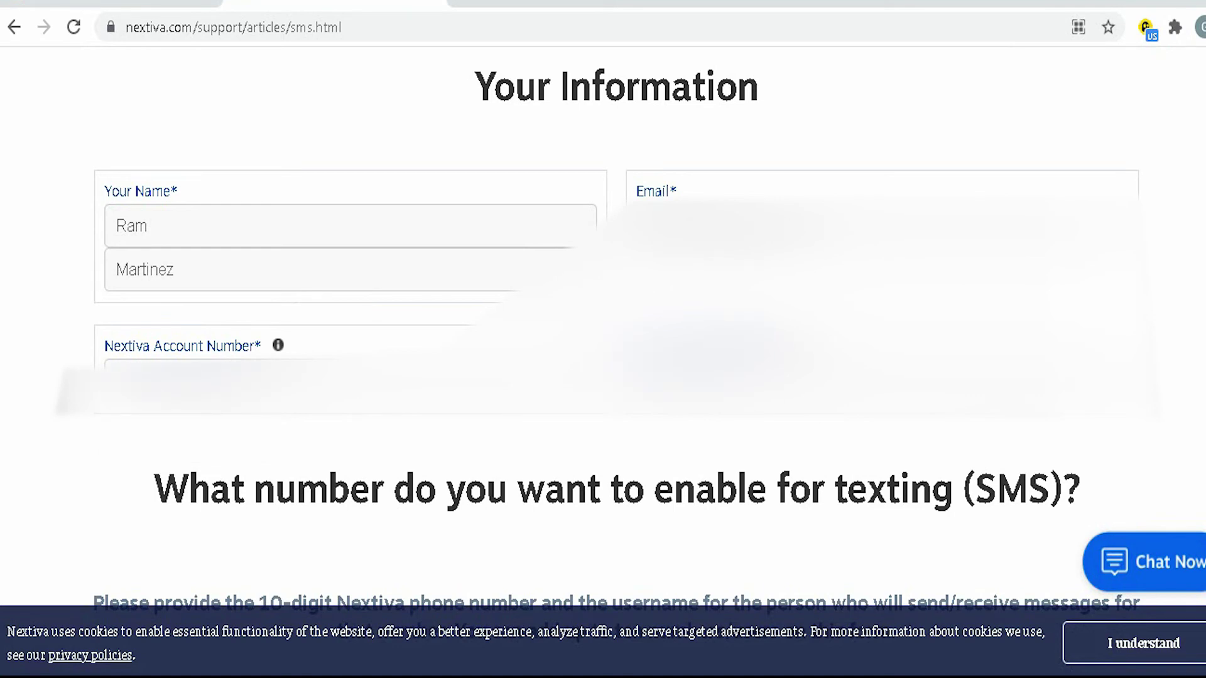
- Enter the phone number to enable for texting and tick the reCAPTCHA box
scroll(603, 340, "down", 6)
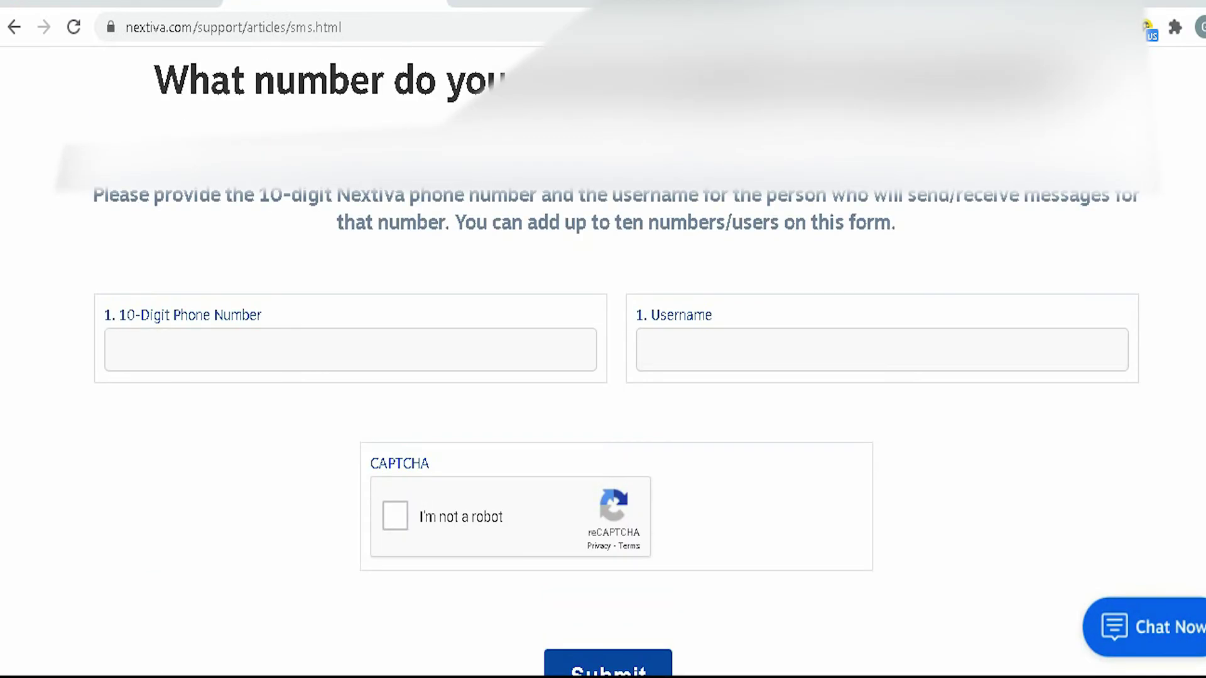
left_click(350, 349)
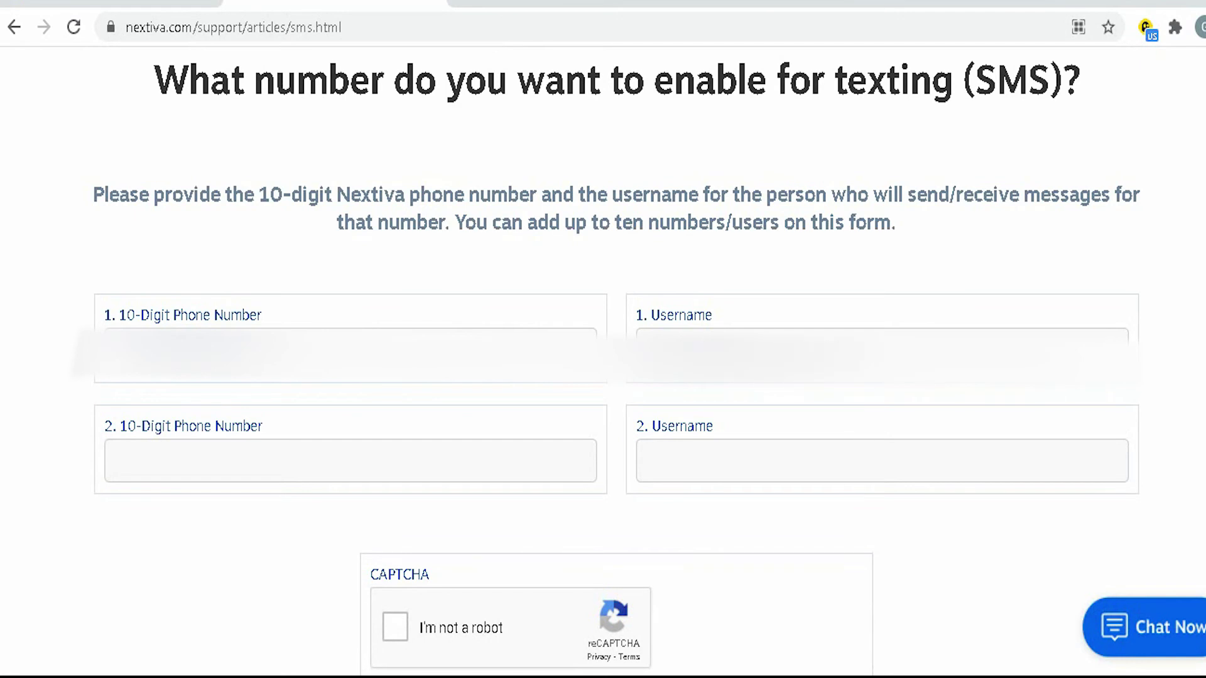
scroll(603, 339, "down", 4)
left_click(396, 389)
scroll(603, 339, "down", 2)
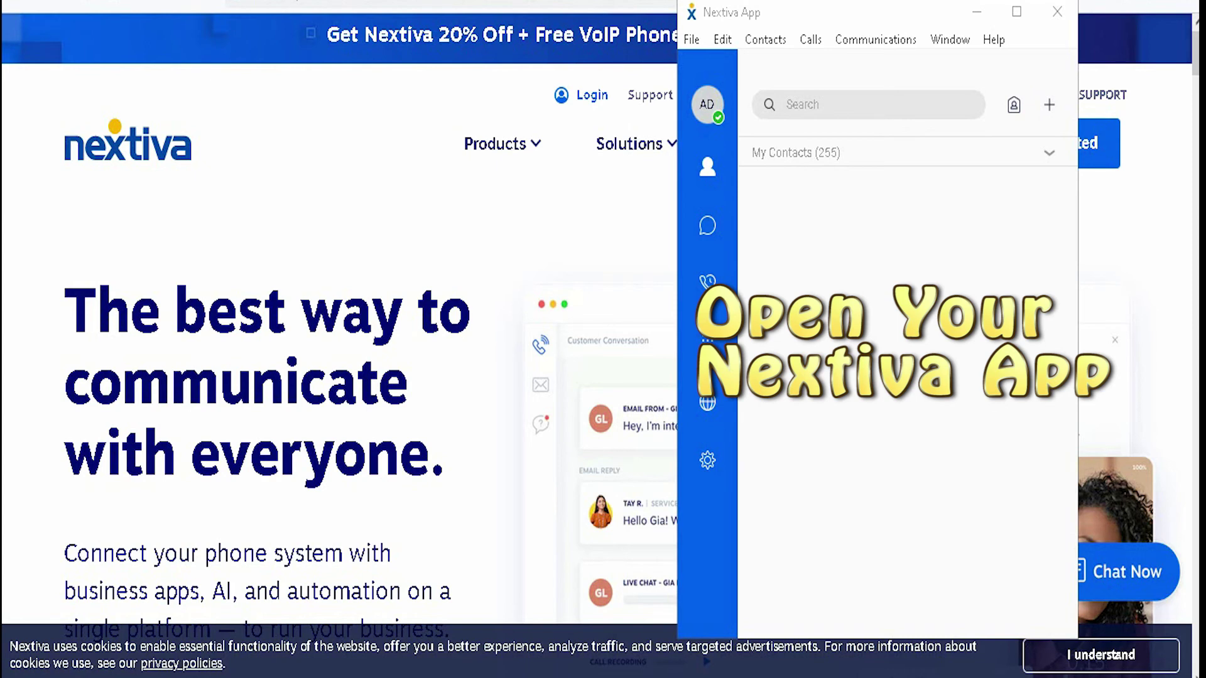
- Start a new contact from the + menu beside the search box
mouse_move(867, 17)
left_mouse_down()
mouse_move(835, 10)
mouse_move(854, 11)
left_mouse_up()
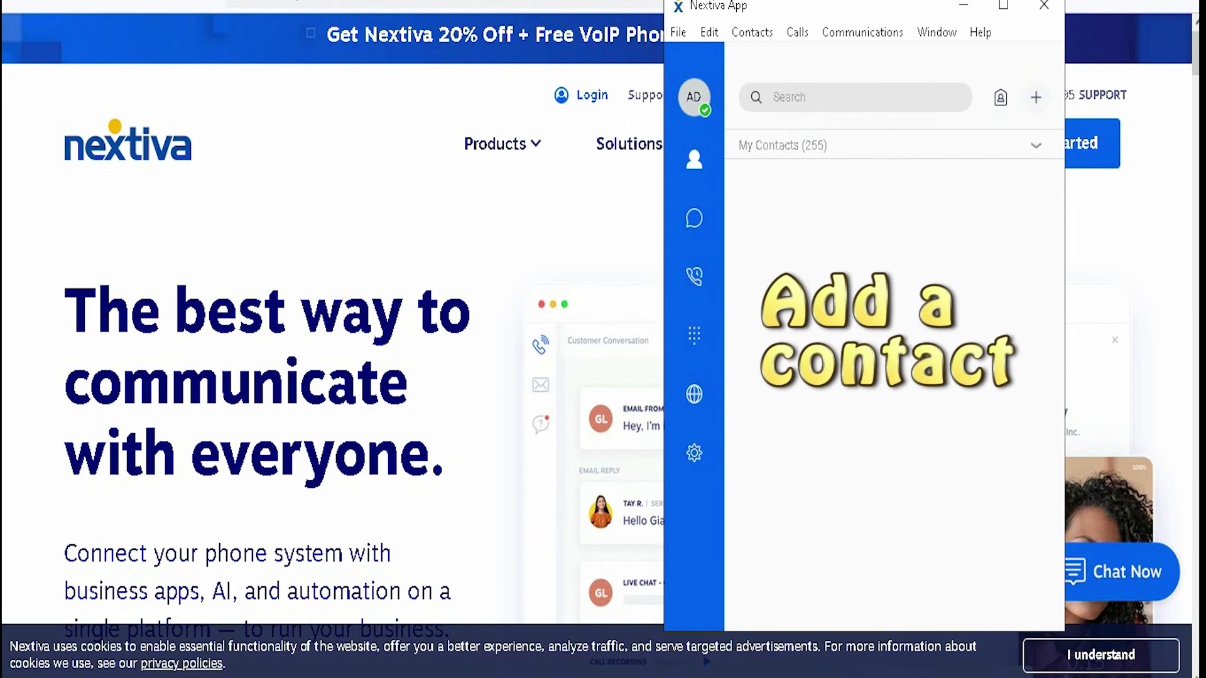
left_click(1036, 97)
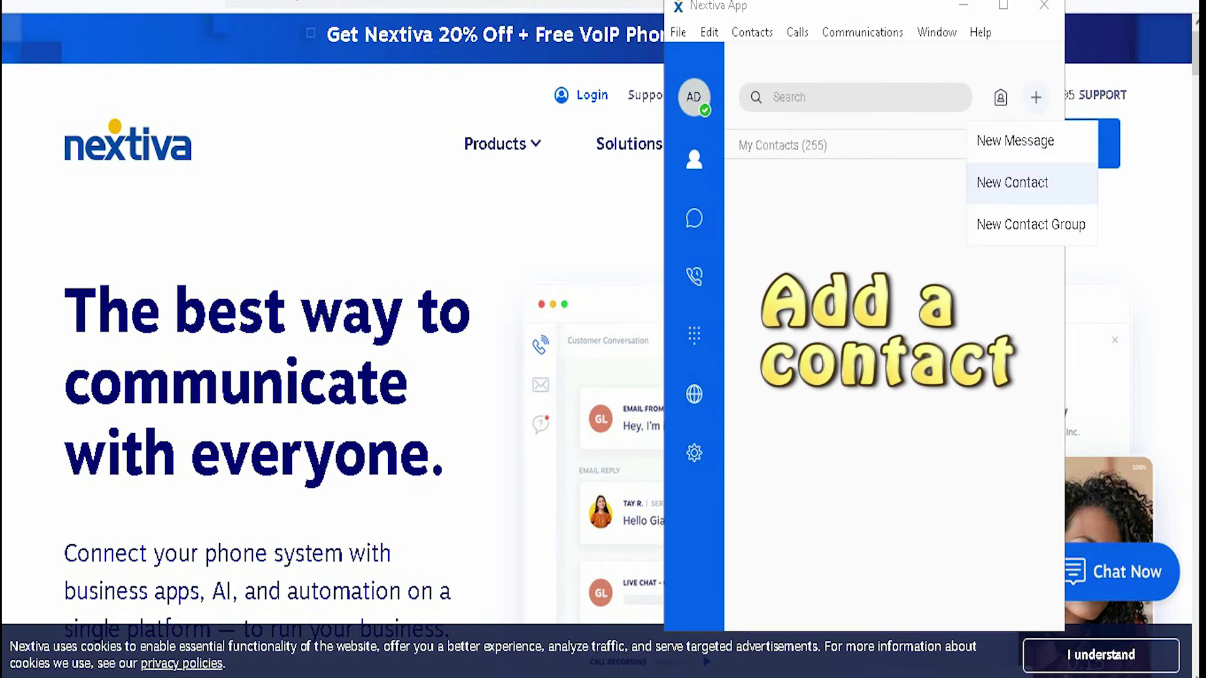
left_click(1012, 182)
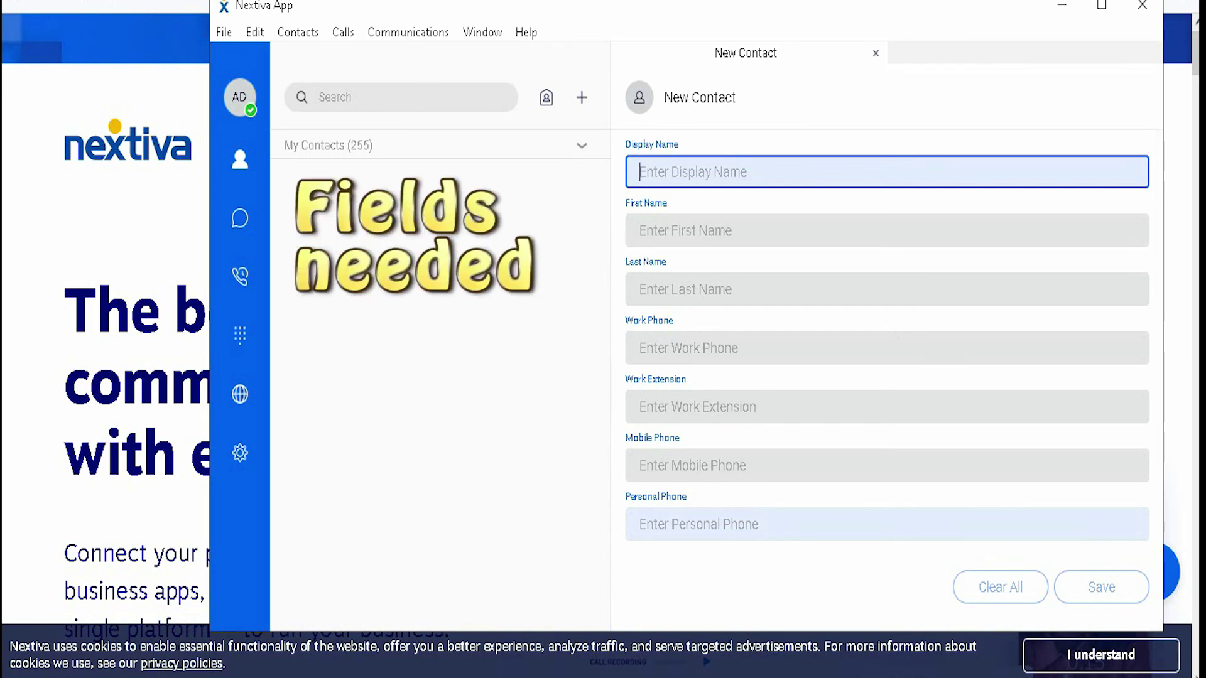
type("ram")
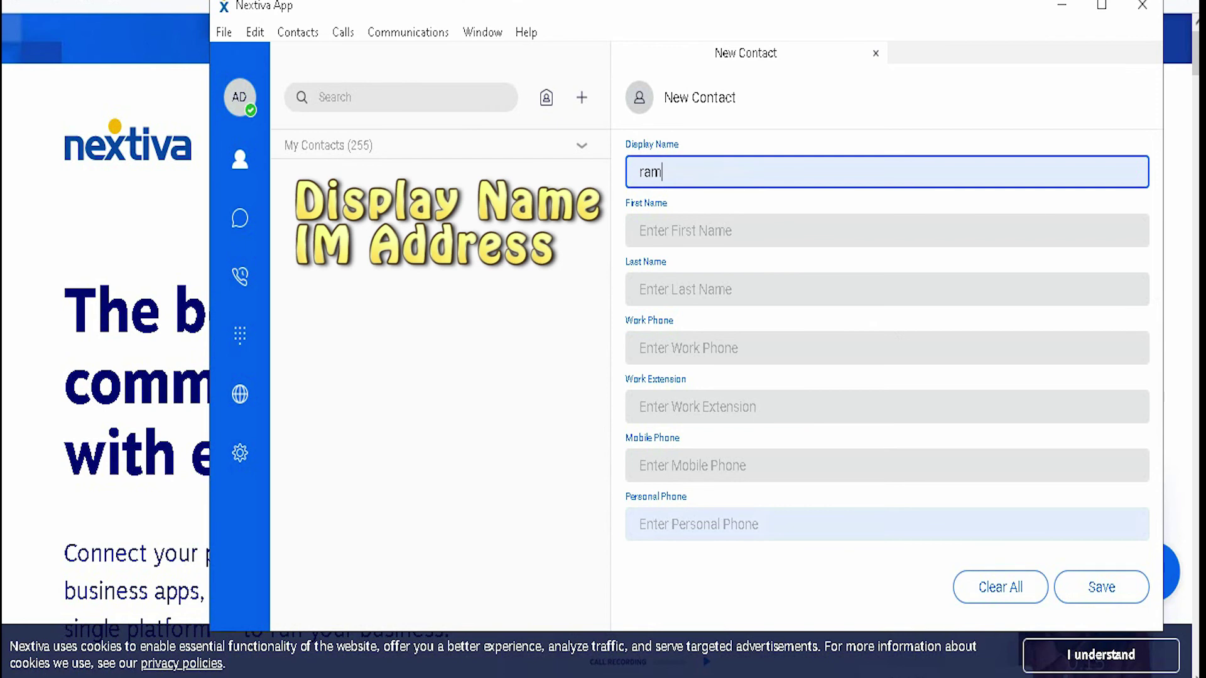
left_click(887, 291)
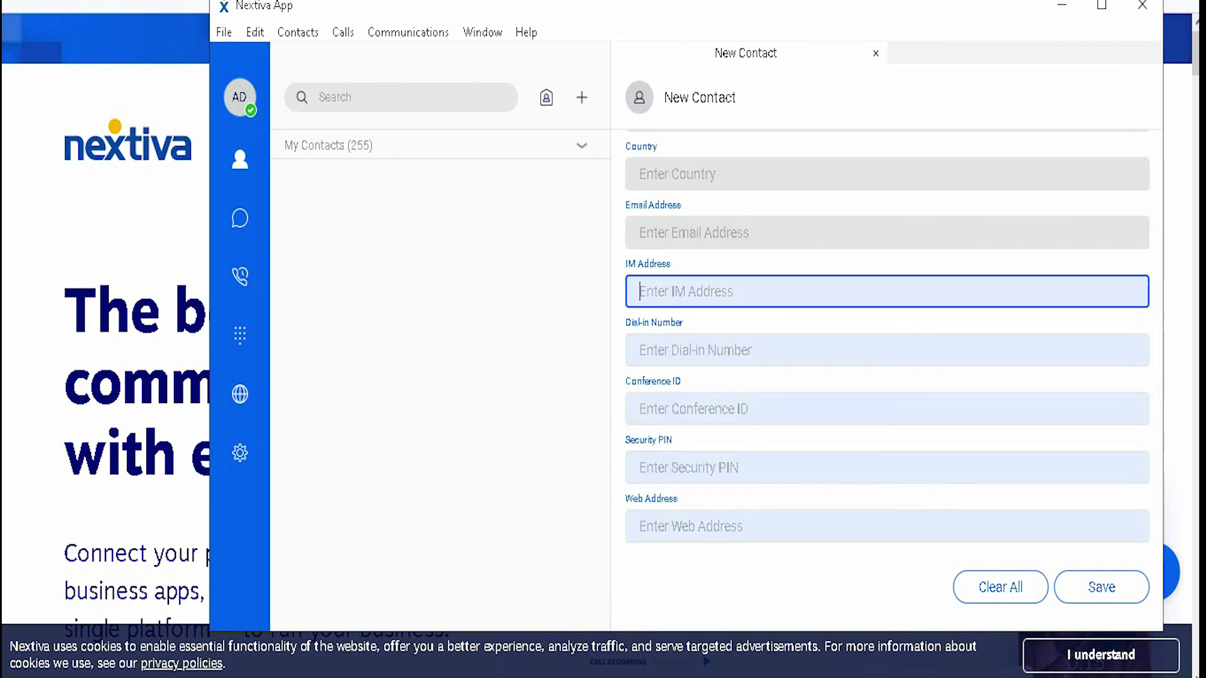
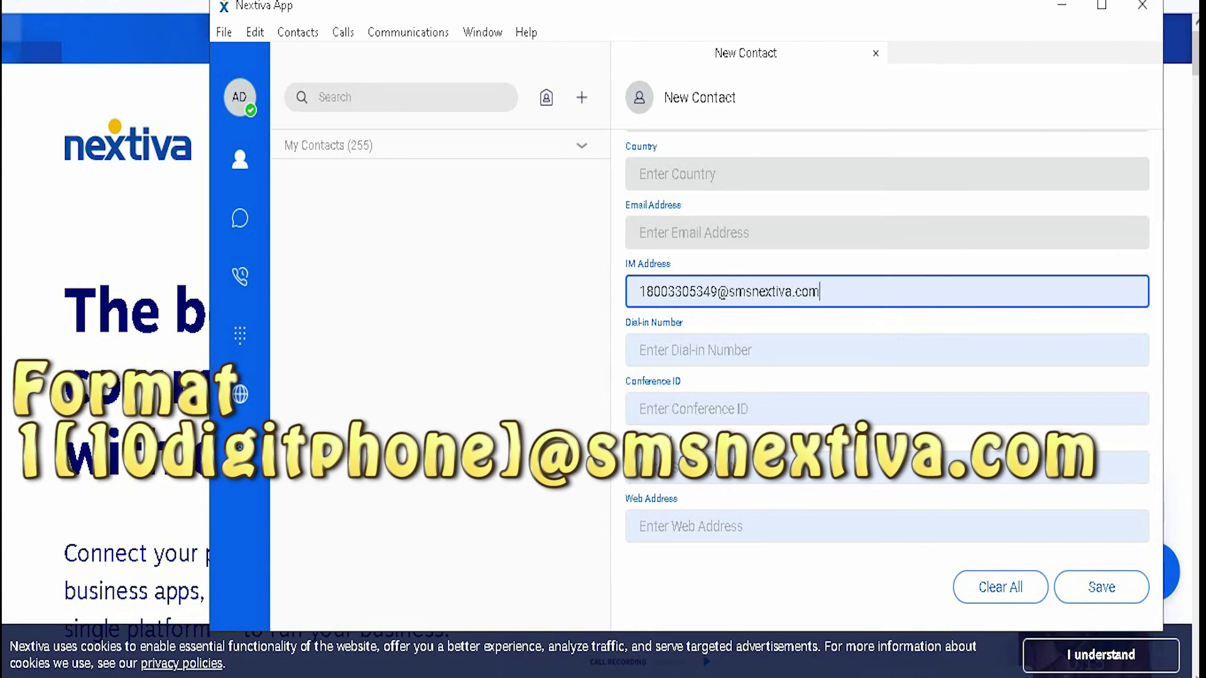
left_click(1101, 586)
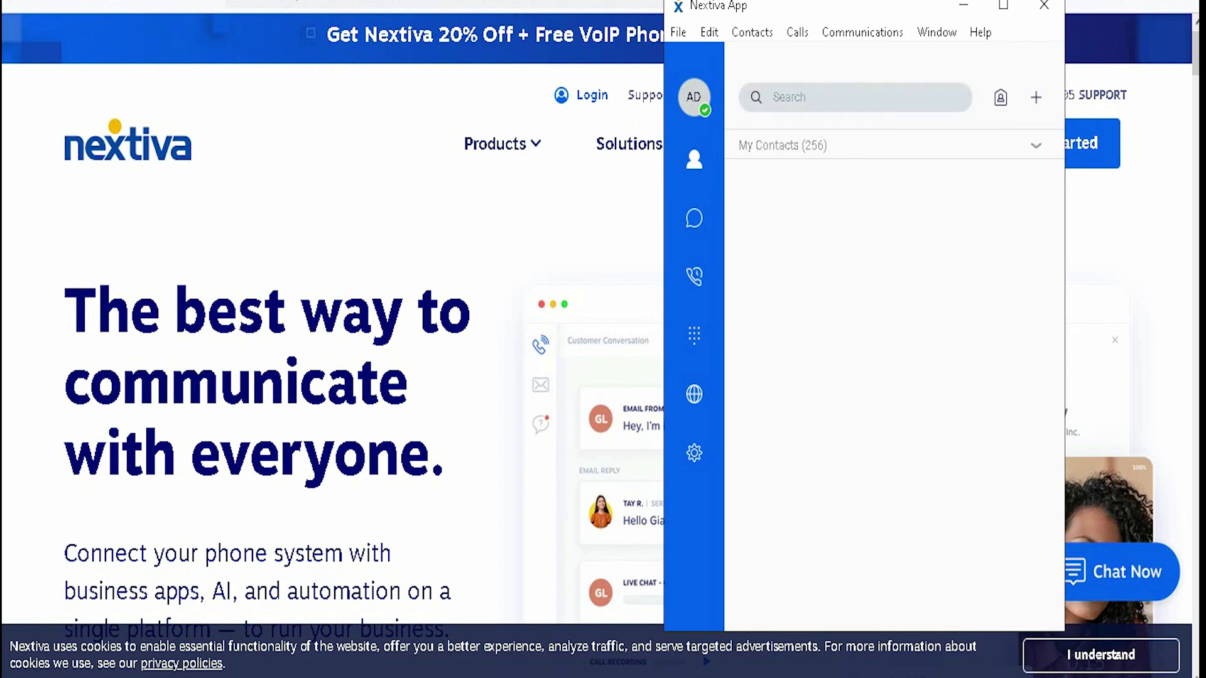
- Search for the new contact and start a chat with it from its right-click menu
left_click(854, 96)
type("ra")
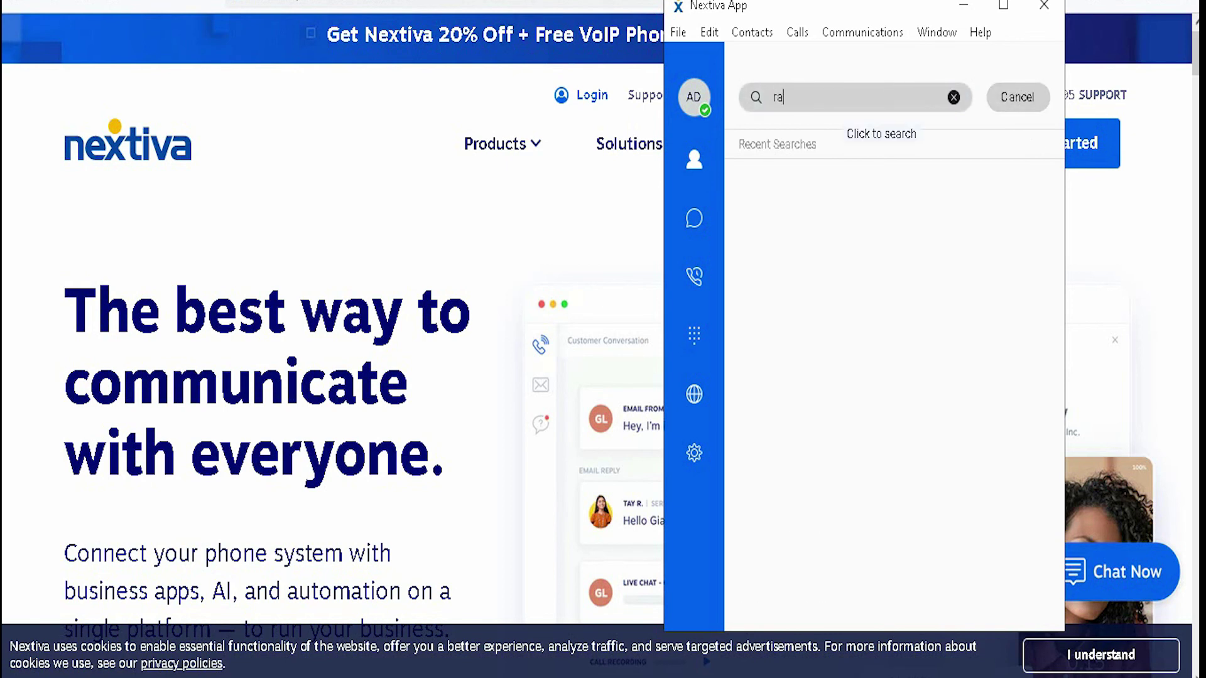
type("m")
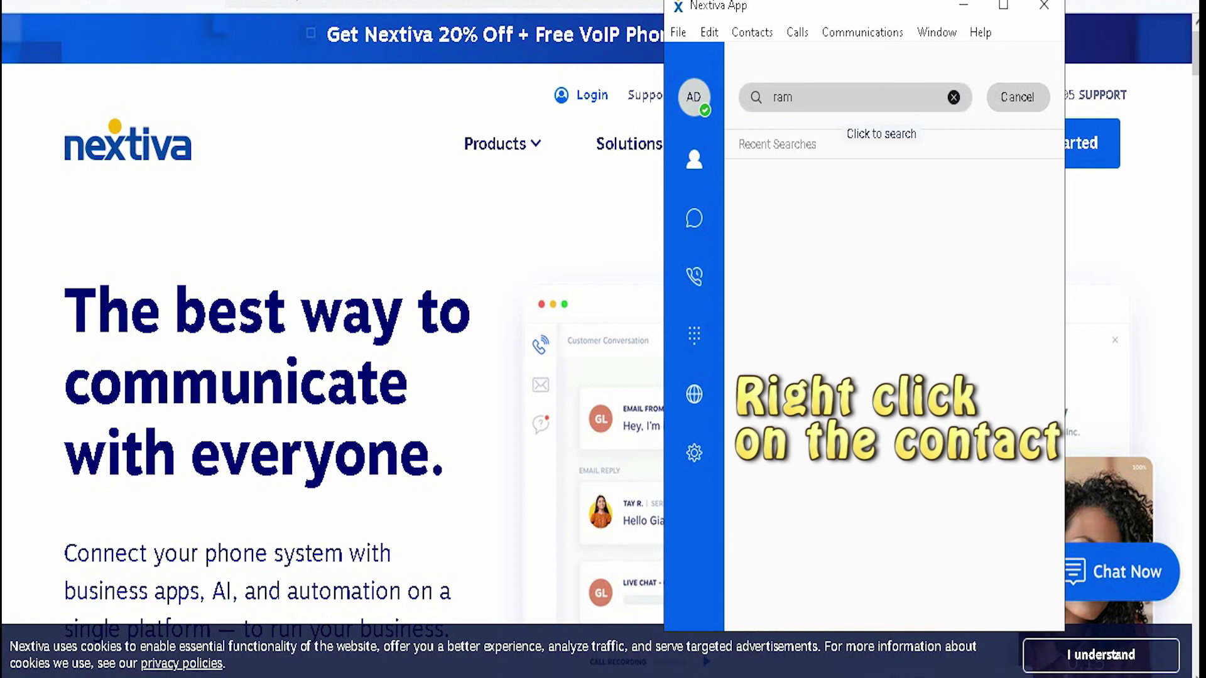
right_click(815, 257)
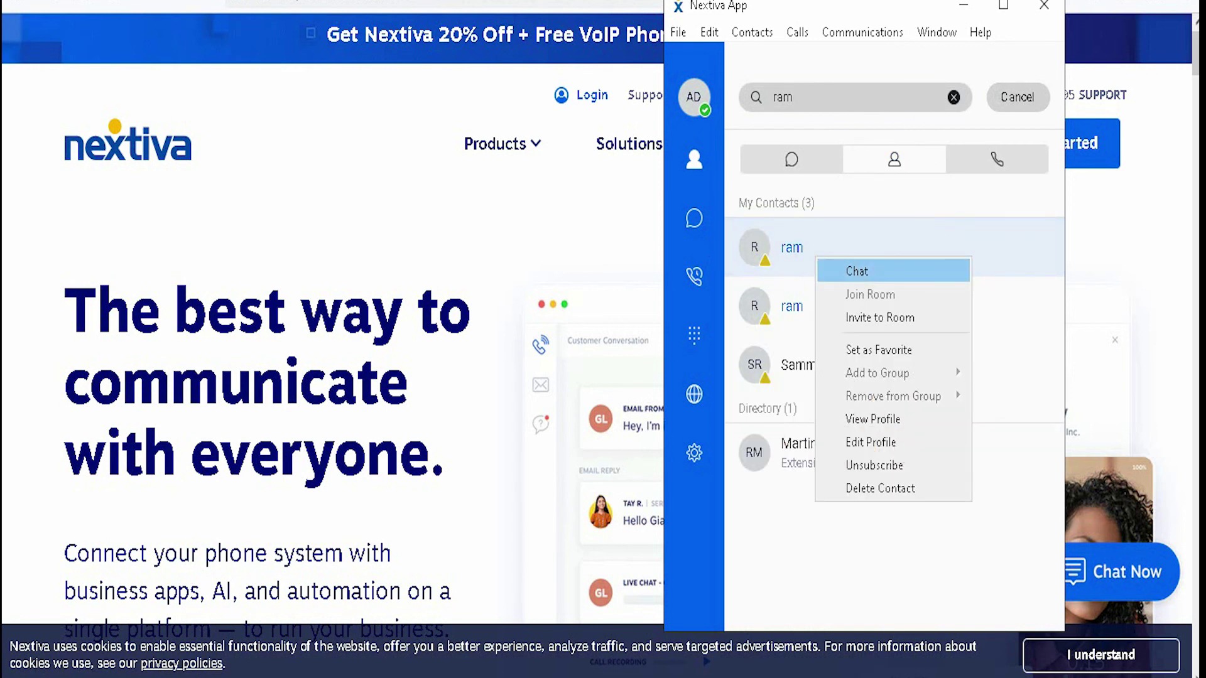
left_click(857, 271)
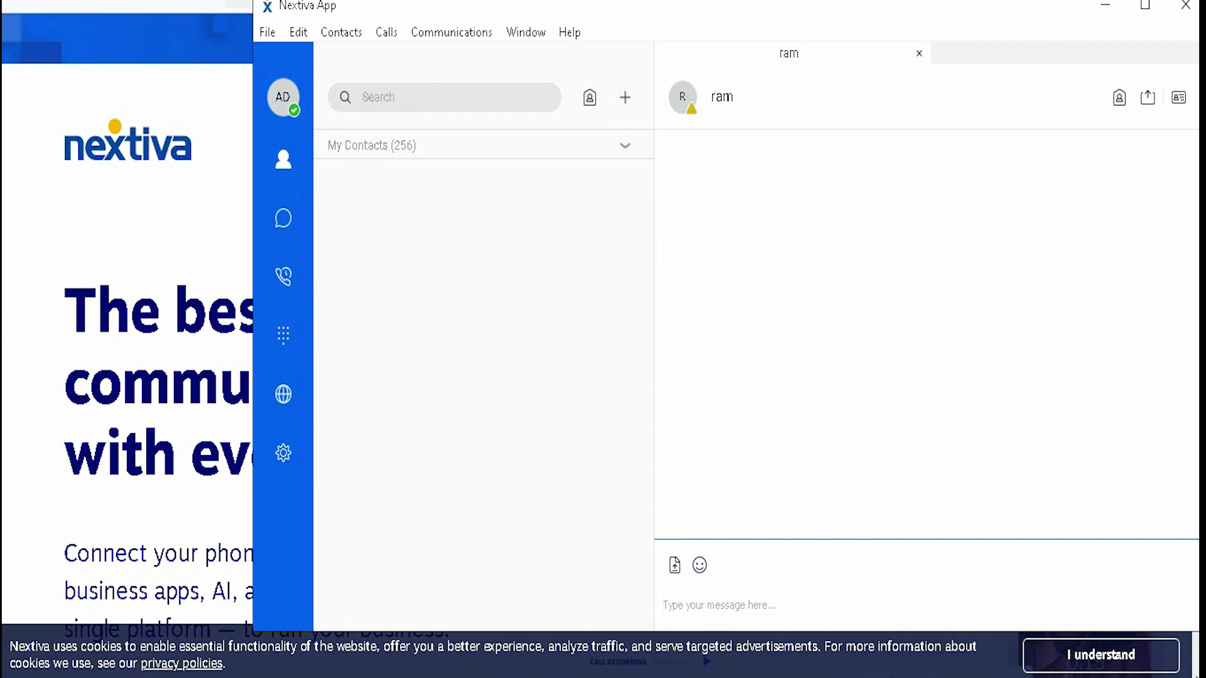
- Send 'this is a sample text message' in the chat
type("this is a sample te")
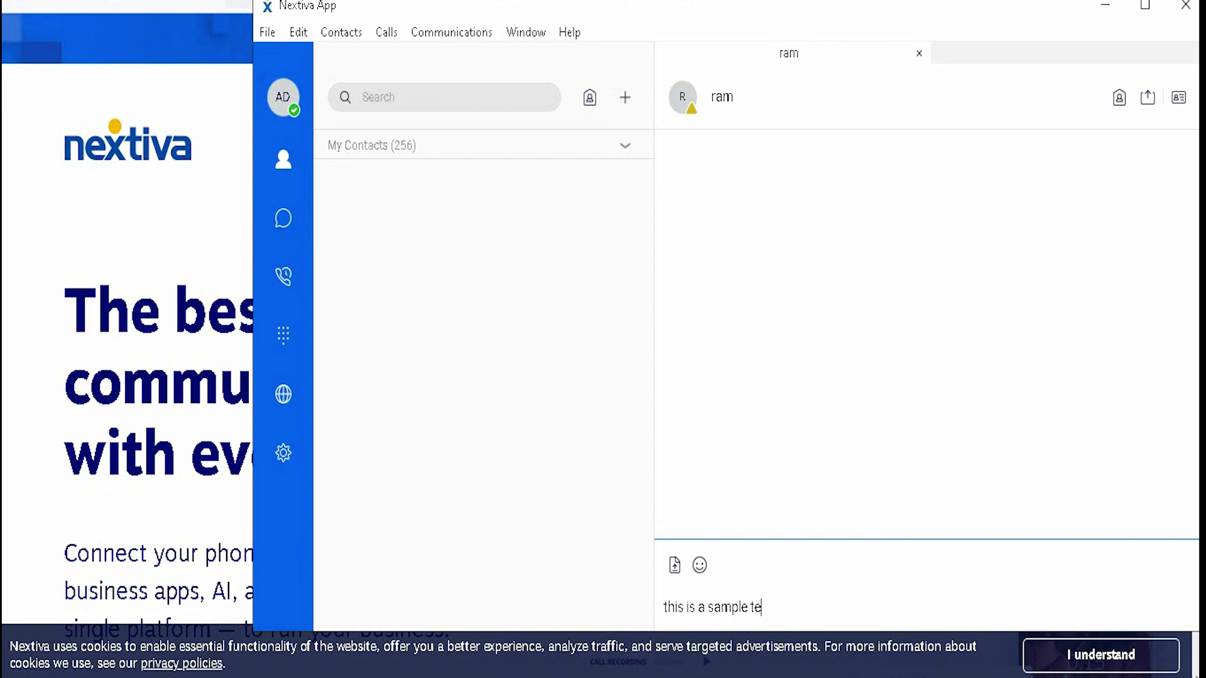
type("xt message")
left_click_drag(887, 7, 736, 8)
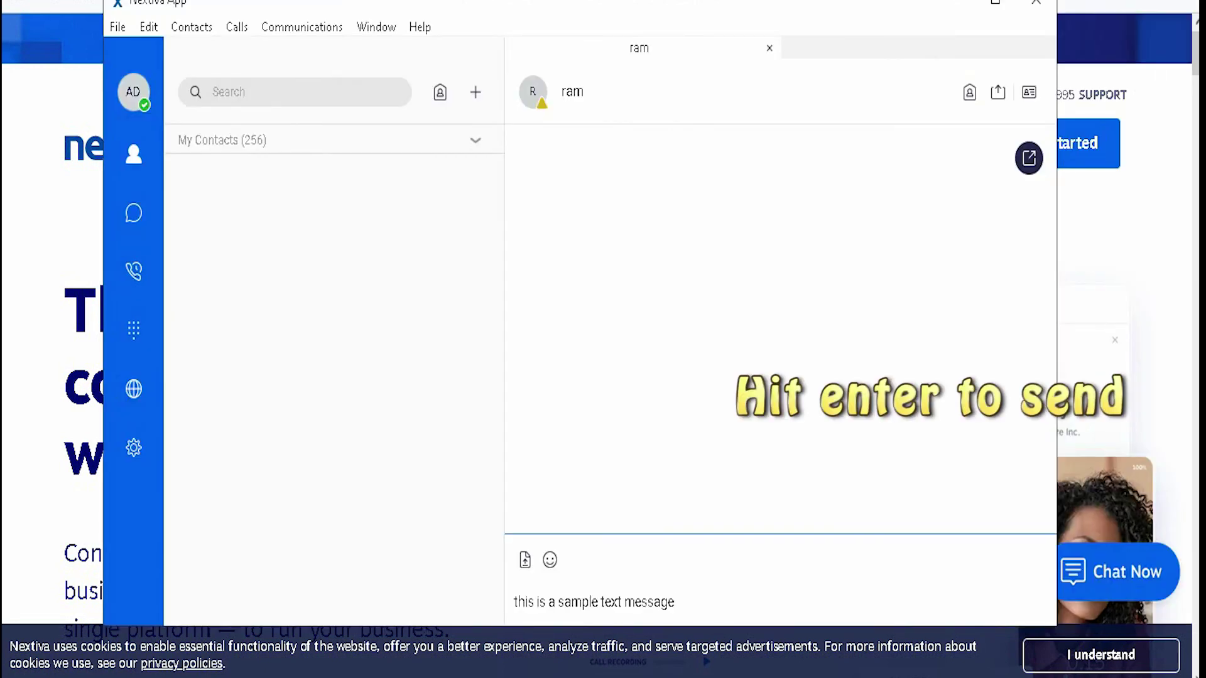
key("Return")
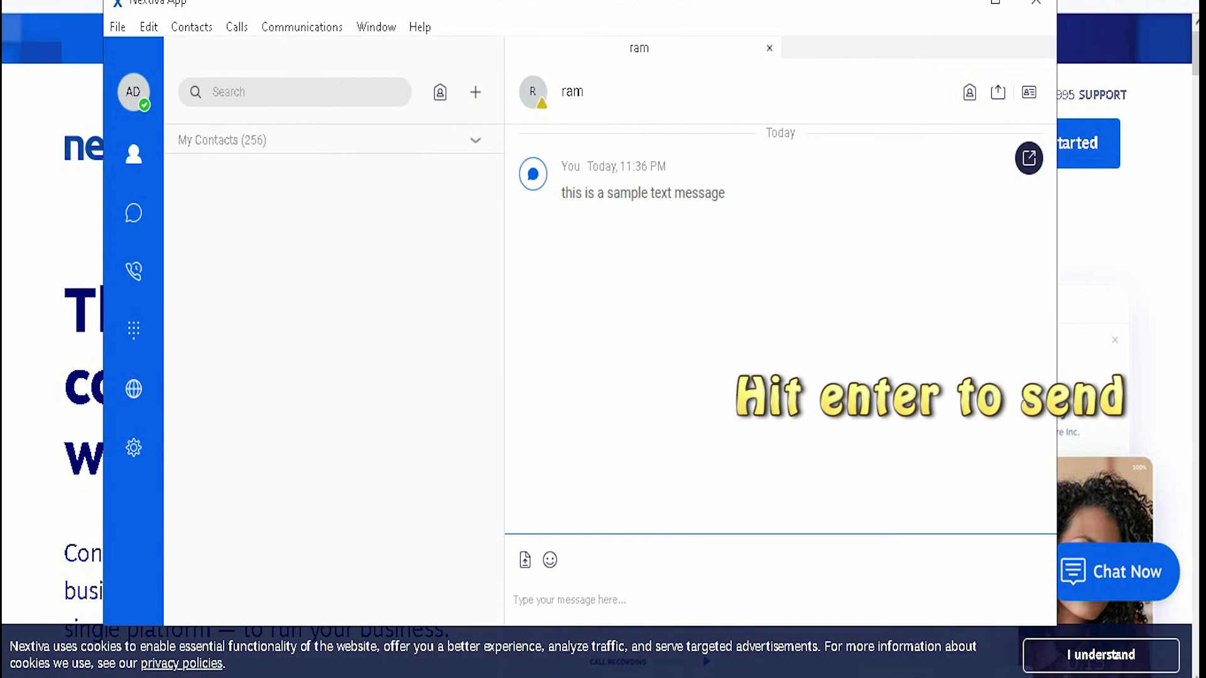